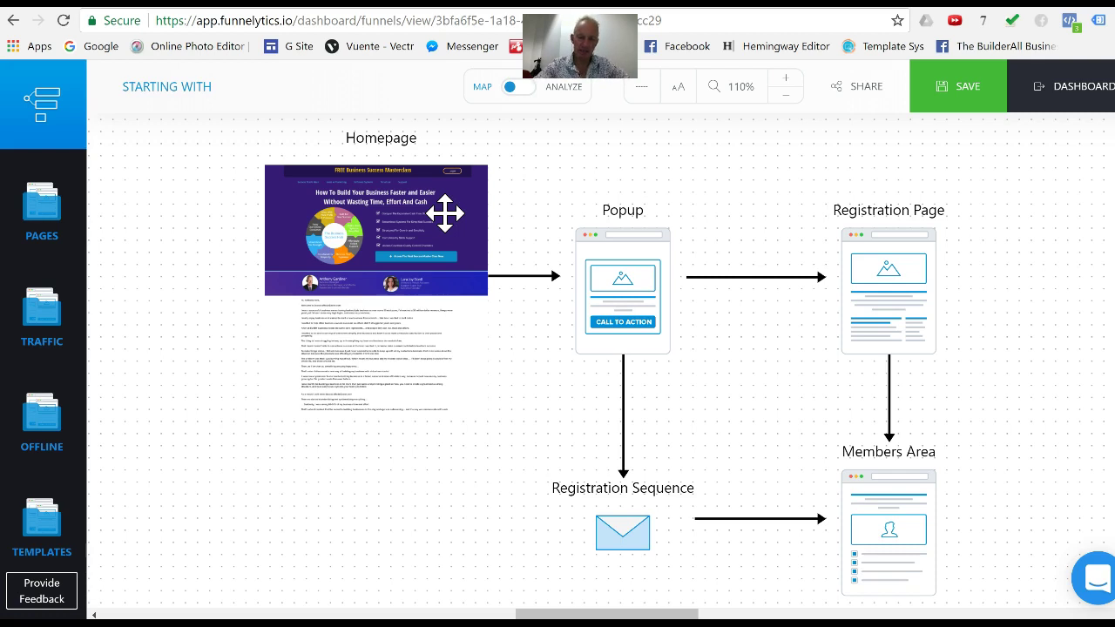
Step: Inspect the Homepage node on the Starting With map, then go to the dashboard
click(364, 312)
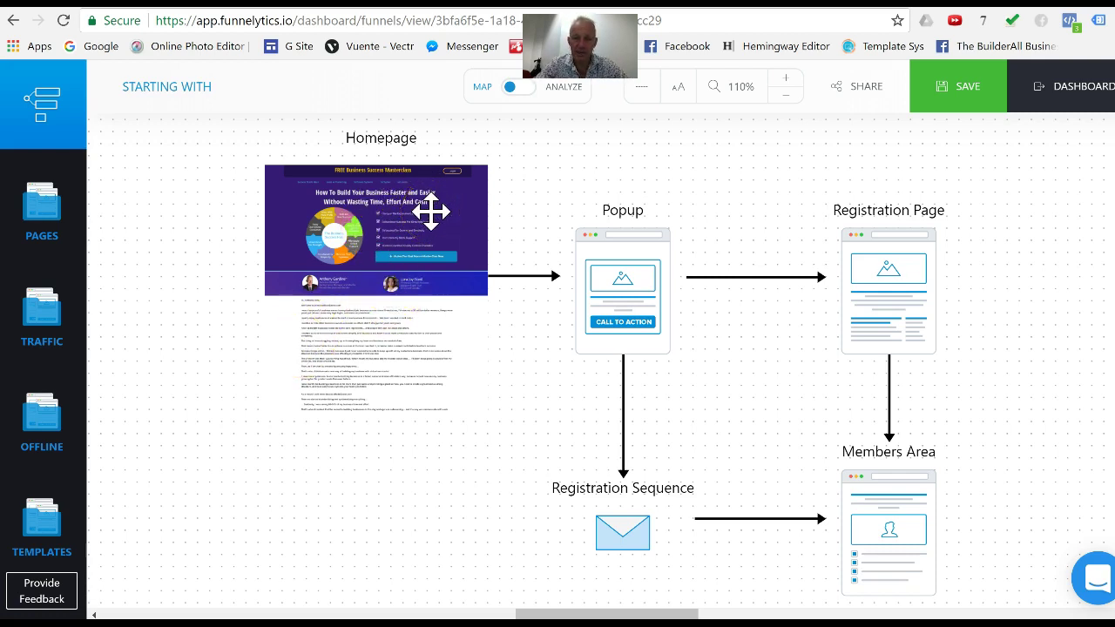
click(544, 225)
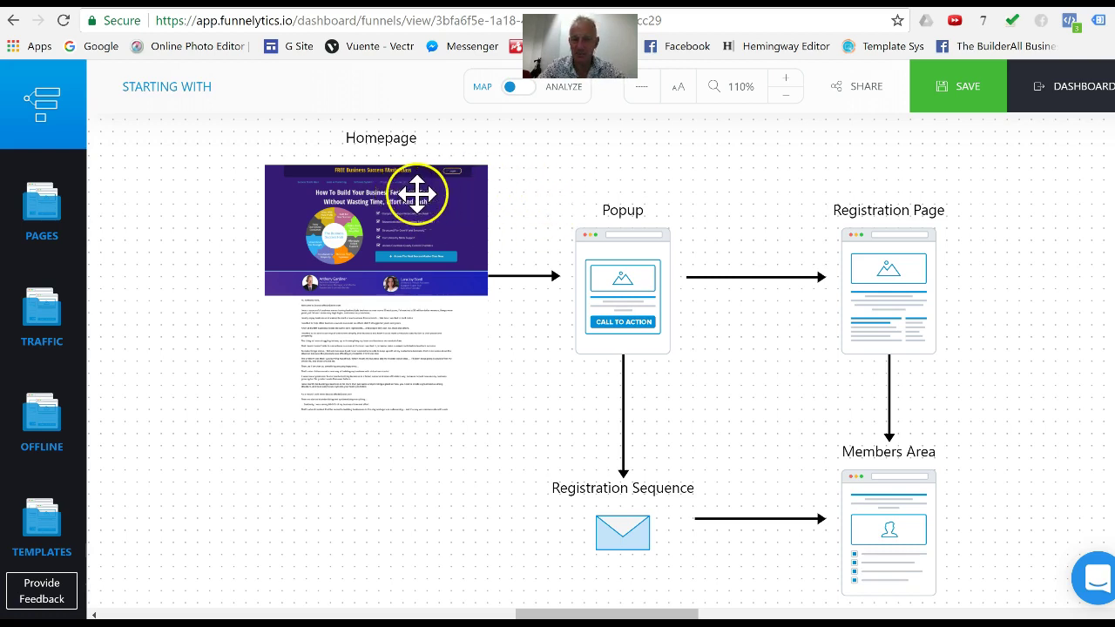
click(536, 205)
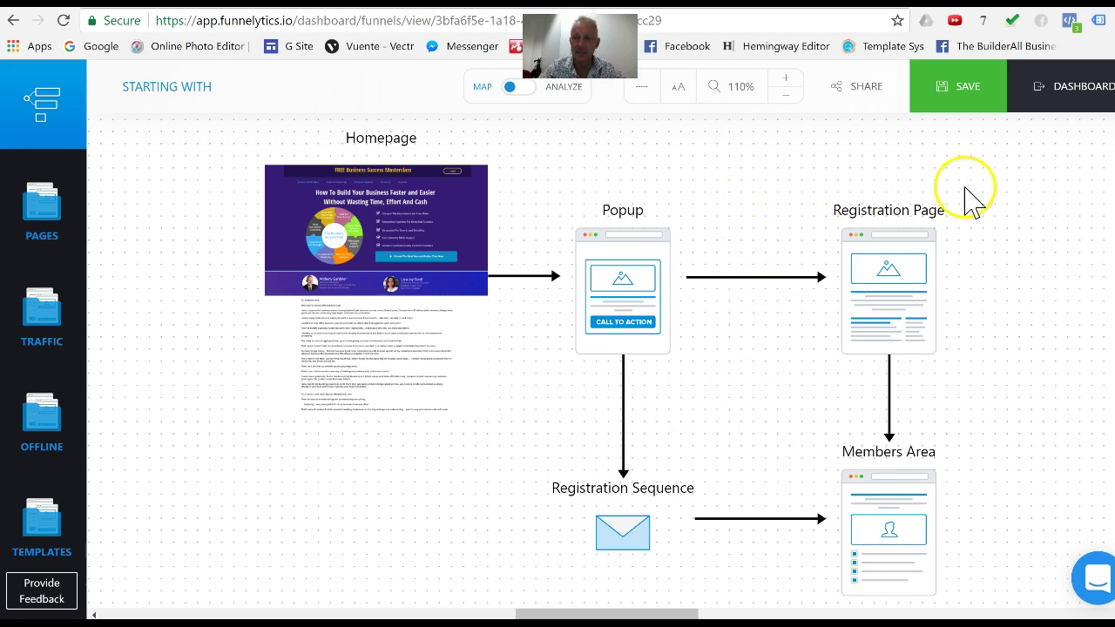
Step: Open the Building Out Success Made Easier project, then browse the six-funnel Templates gallery
click(1080, 87)
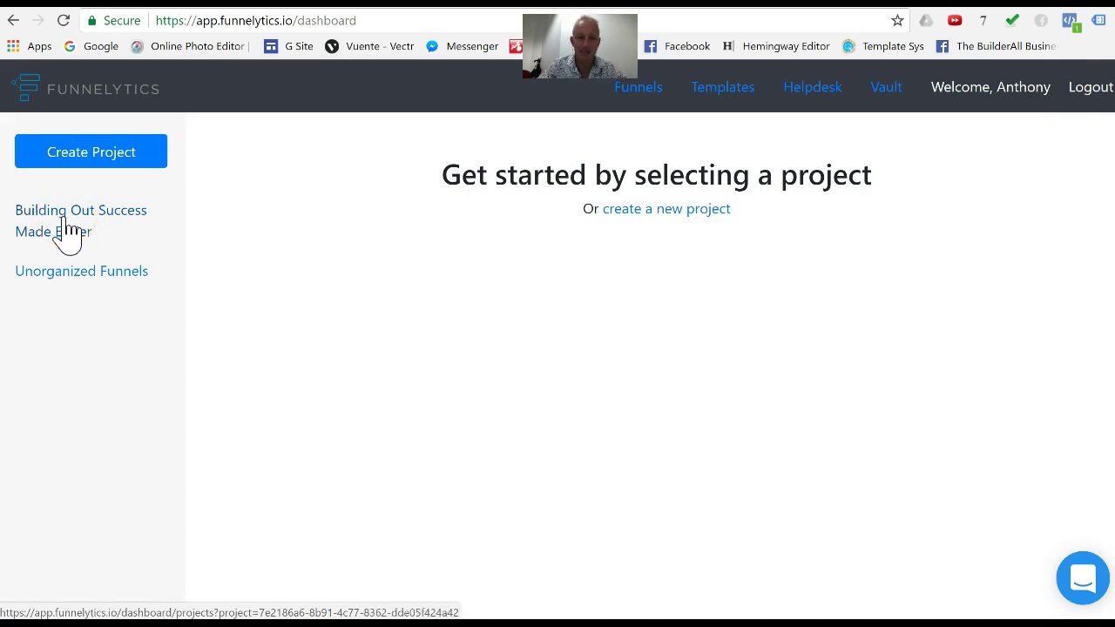
click(64, 220)
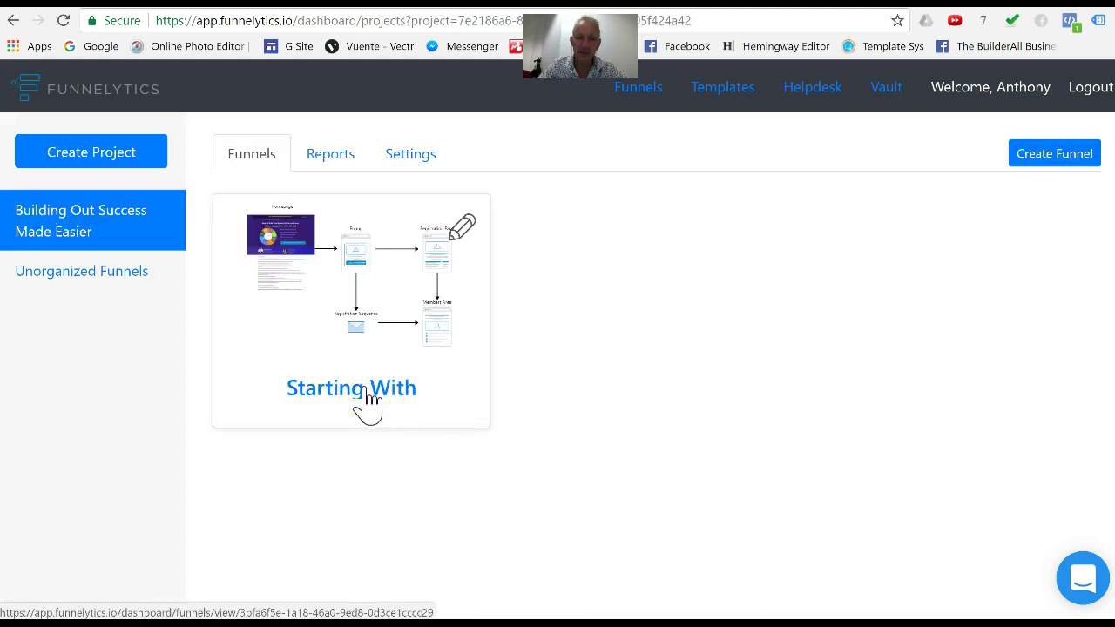
click(730, 91)
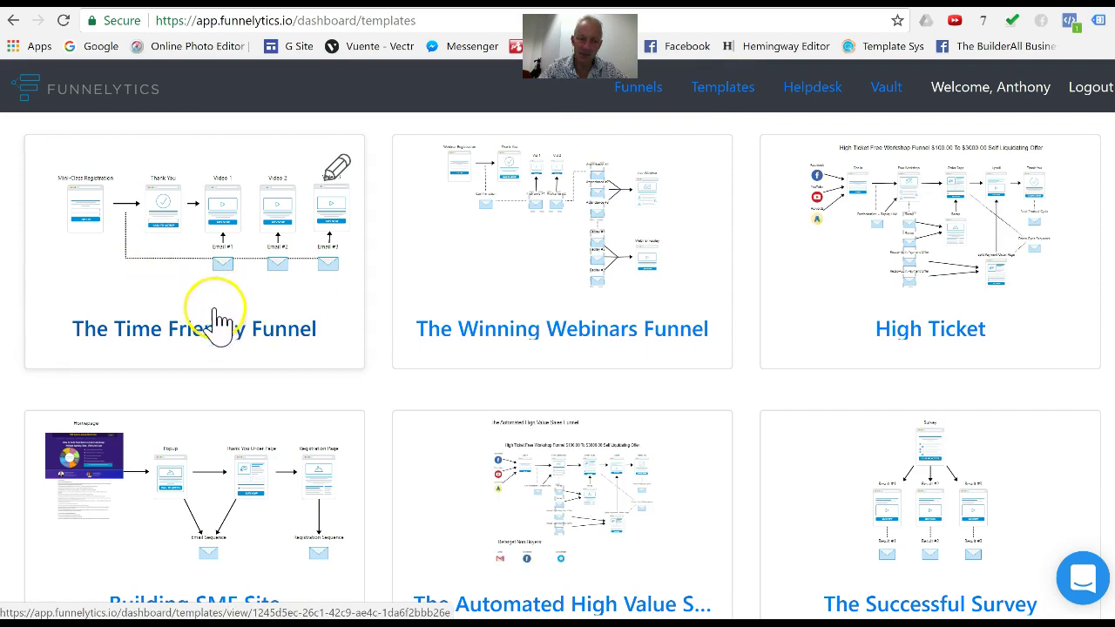
mouse_move(562, 252)
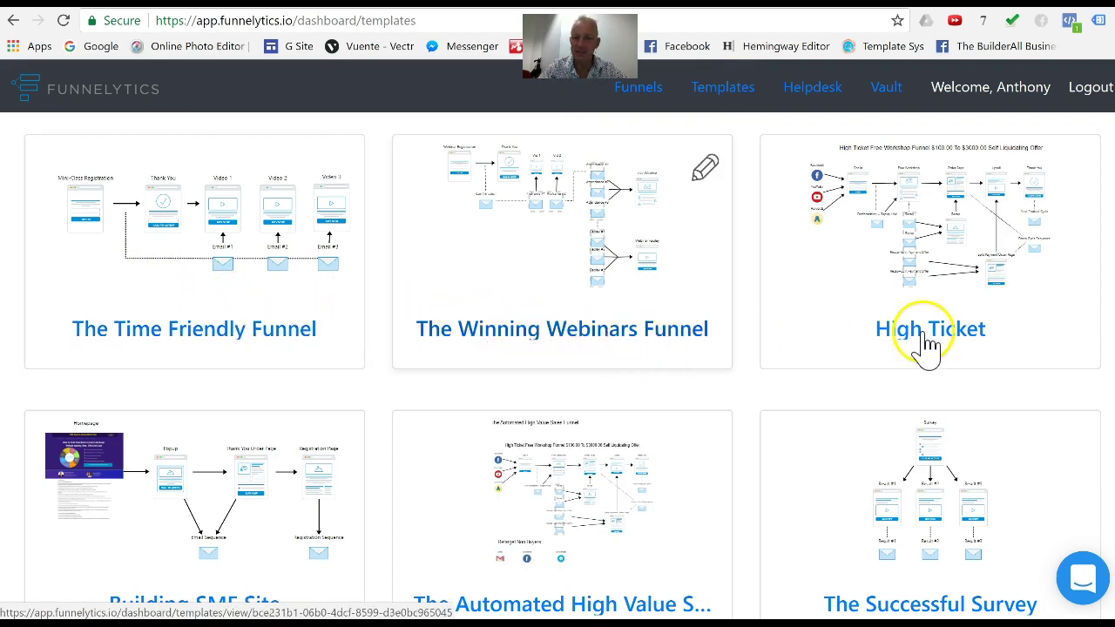
scroll(1106, 331, down, 1)
scroll(558, 338, down, 1)
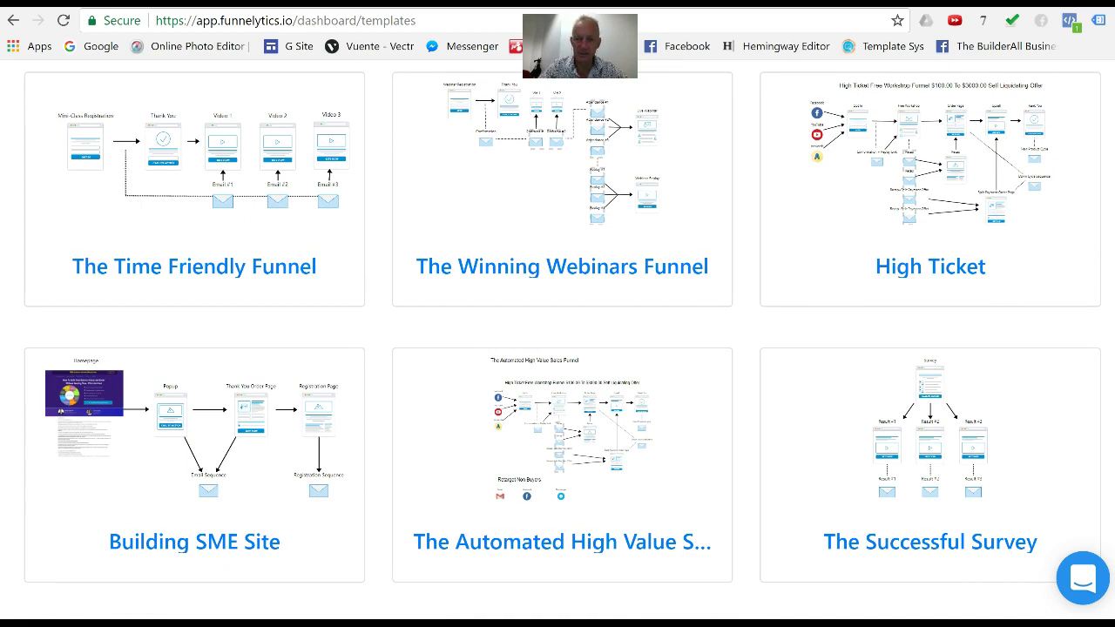
scroll(558, 331, up, 1)
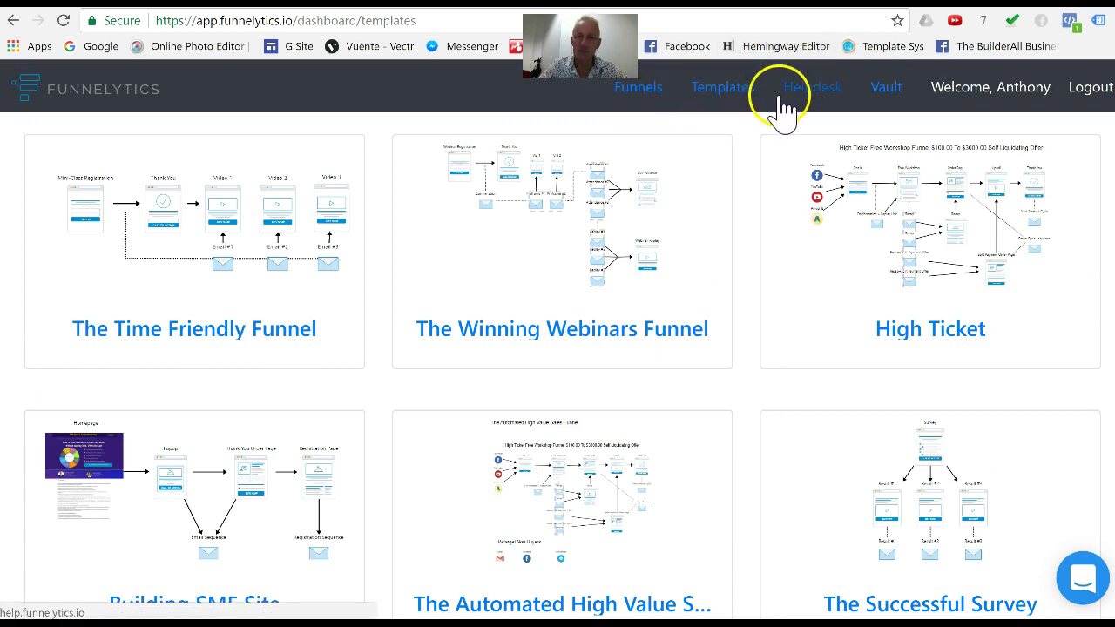
Step: Browse the Vault's Lead Magnet, Survey and Product Sales funnel cards, then return to the top
click(886, 91)
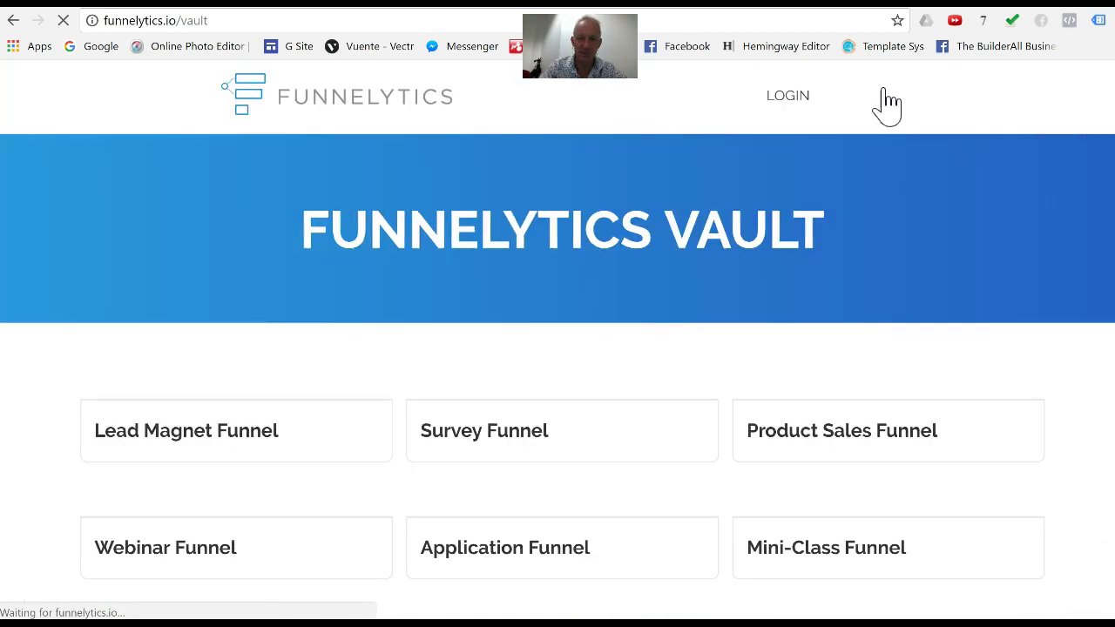
scroll(557, 348, down, 5)
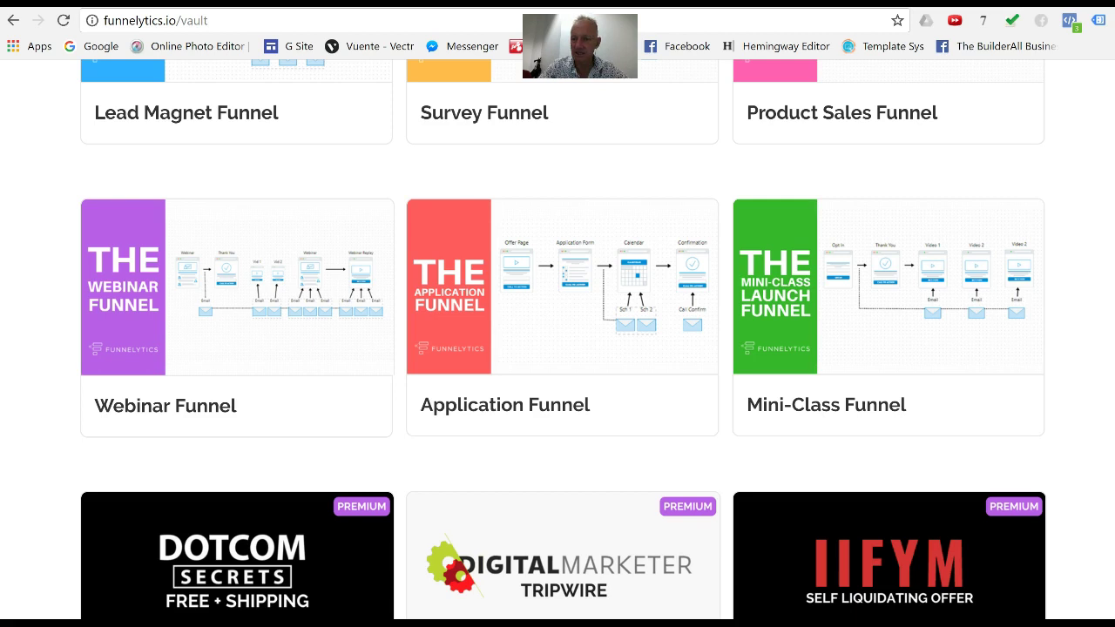
scroll(557, 348, down, 1)
scroll(557, 348, down, 1)
scroll(558, 349, down, 2)
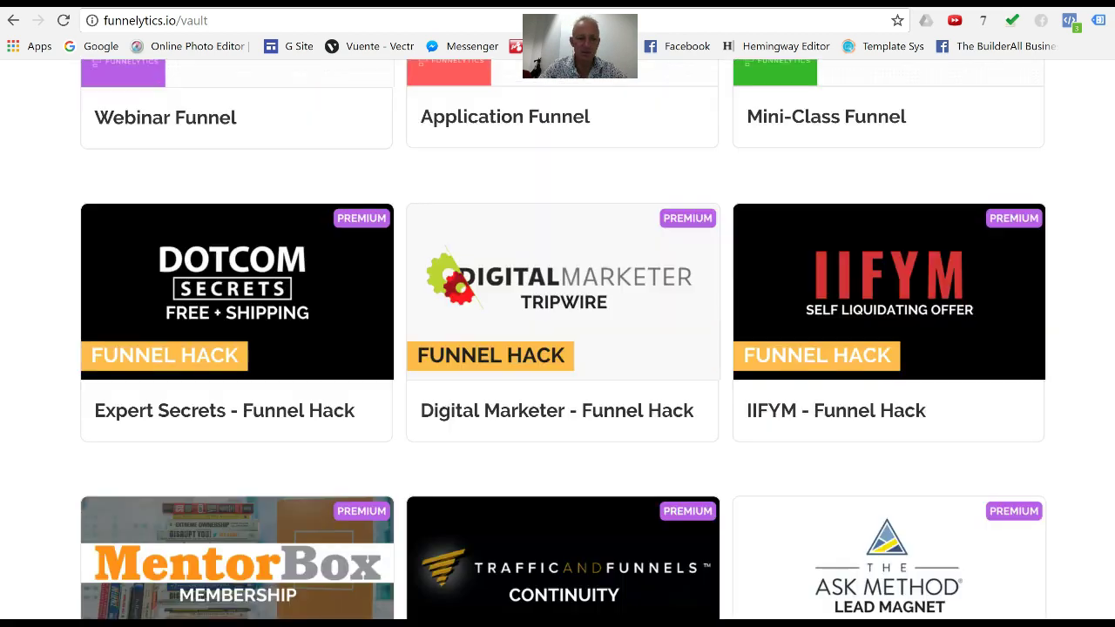
scroll(558, 348, down, 1)
scroll(557, 348, down, 2)
scroll(557, 348, down, 1)
scroll(557, 349, down, 1)
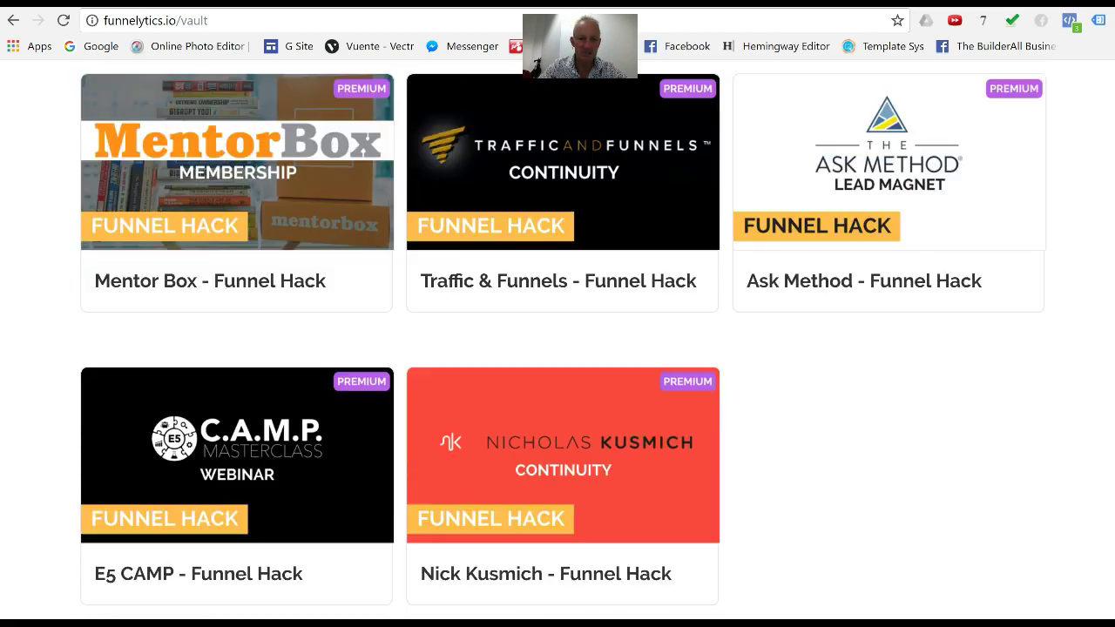
scroll(557, 349, down, 2)
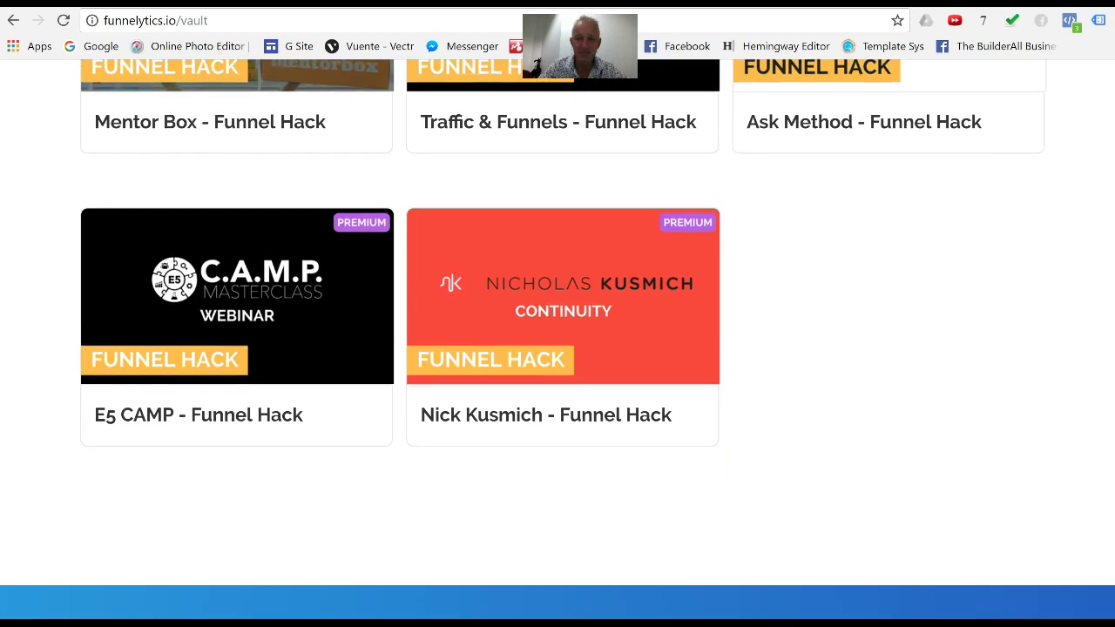
scroll(557, 348, up, 2)
scroll(557, 348, up, 1)
scroll(557, 348, up, 2)
scroll(1094, 241, up, 7)
scroll(1099, 183, up, 3)
scroll(1096, 149, up, 2)
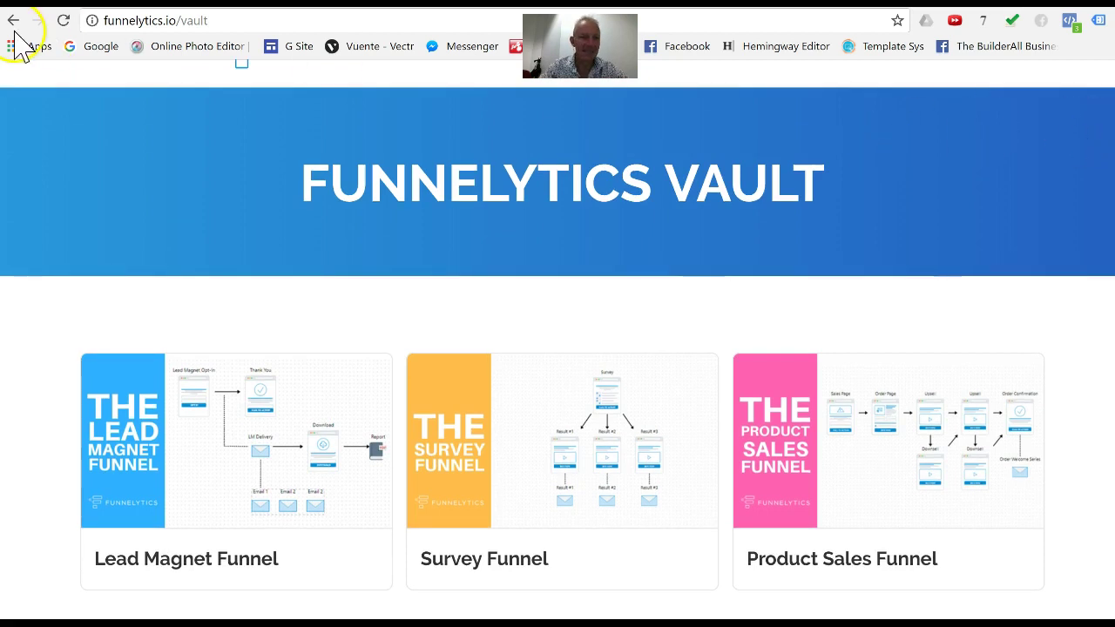
Step: Go back and review the Funnels list with Builderall Made Easy, RTW, Application and Survey
click(13, 23)
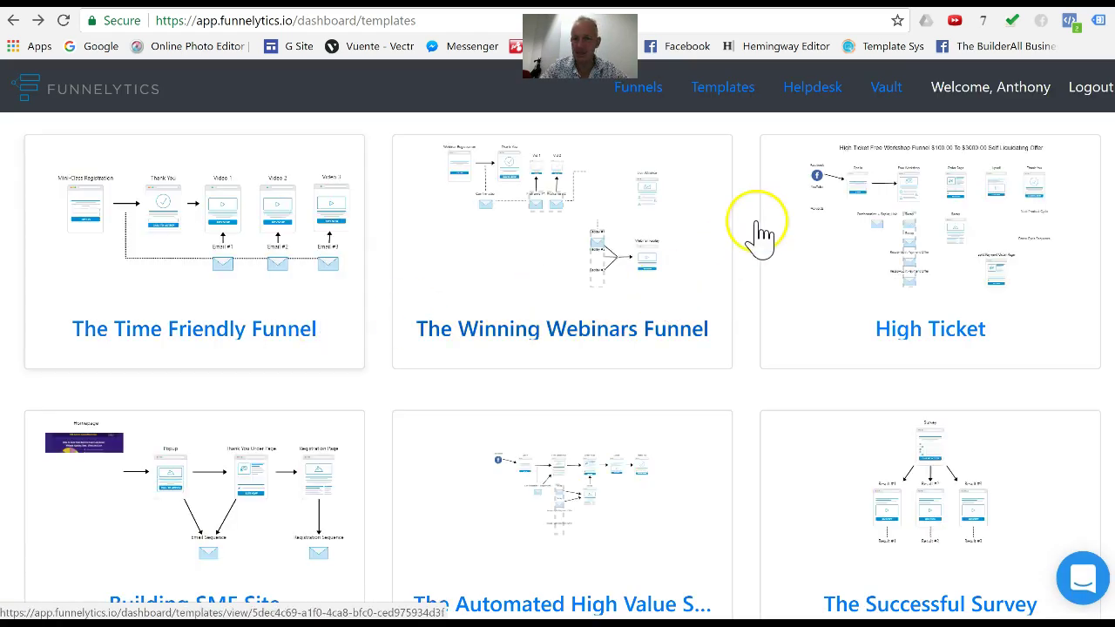
click(655, 89)
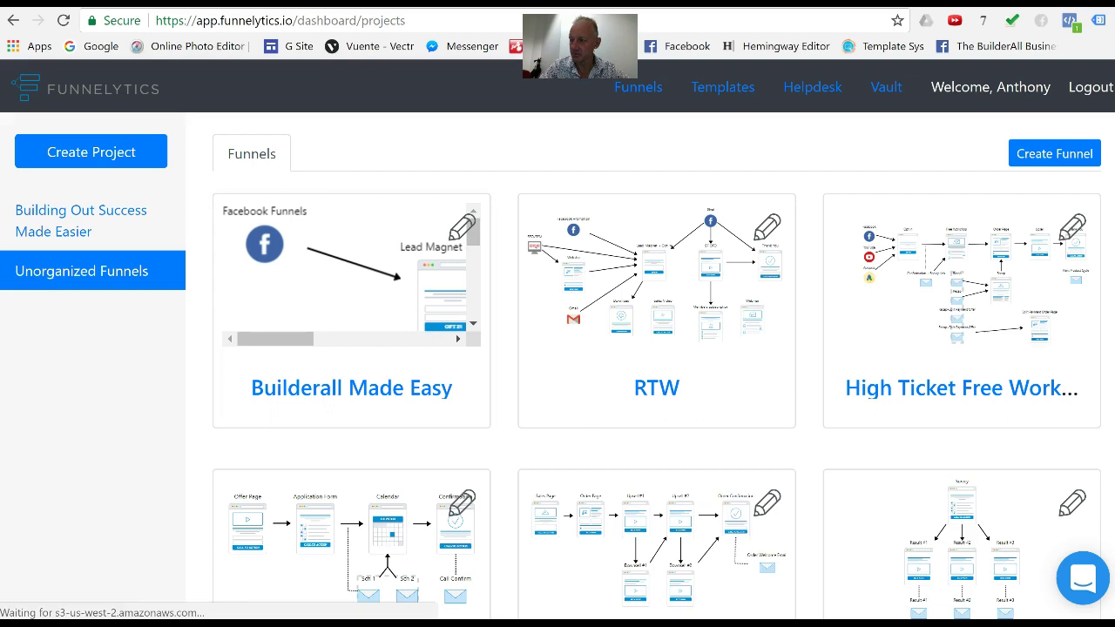
scroll(557, 349, down, 1)
scroll(557, 348, down, 2)
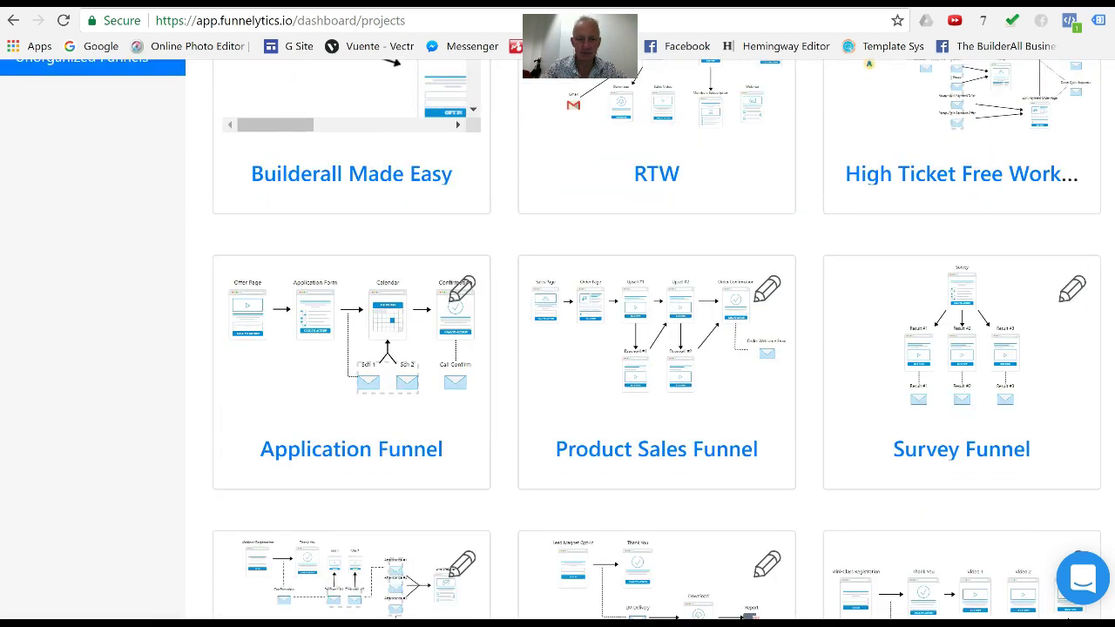
scroll(558, 348, down, 2)
scroll(557, 348, down, 1)
scroll(557, 349, up, 3)
scroll(558, 348, up, 2)
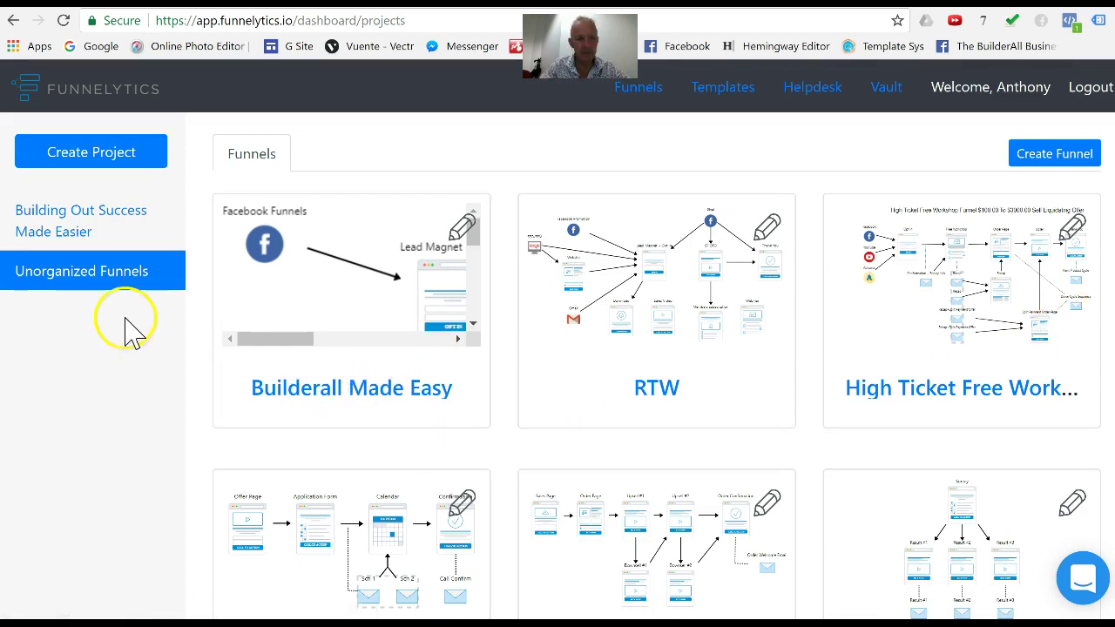
Step: Open the Starting With card in Building Out Success Made Easier and view its SAVE options
click(52, 225)
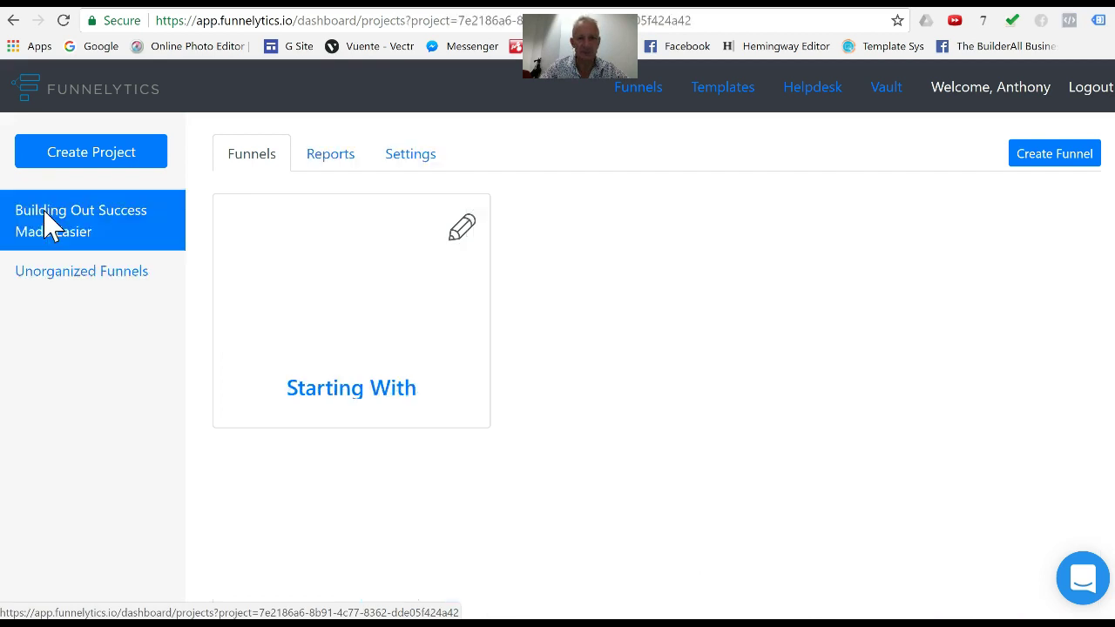
click(353, 388)
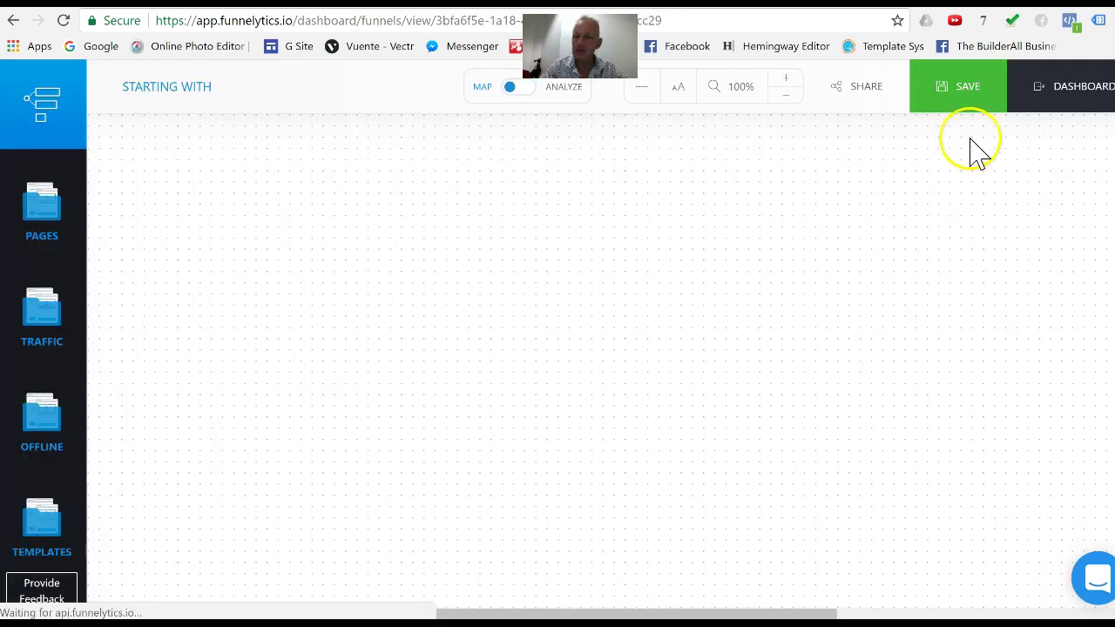
click(965, 103)
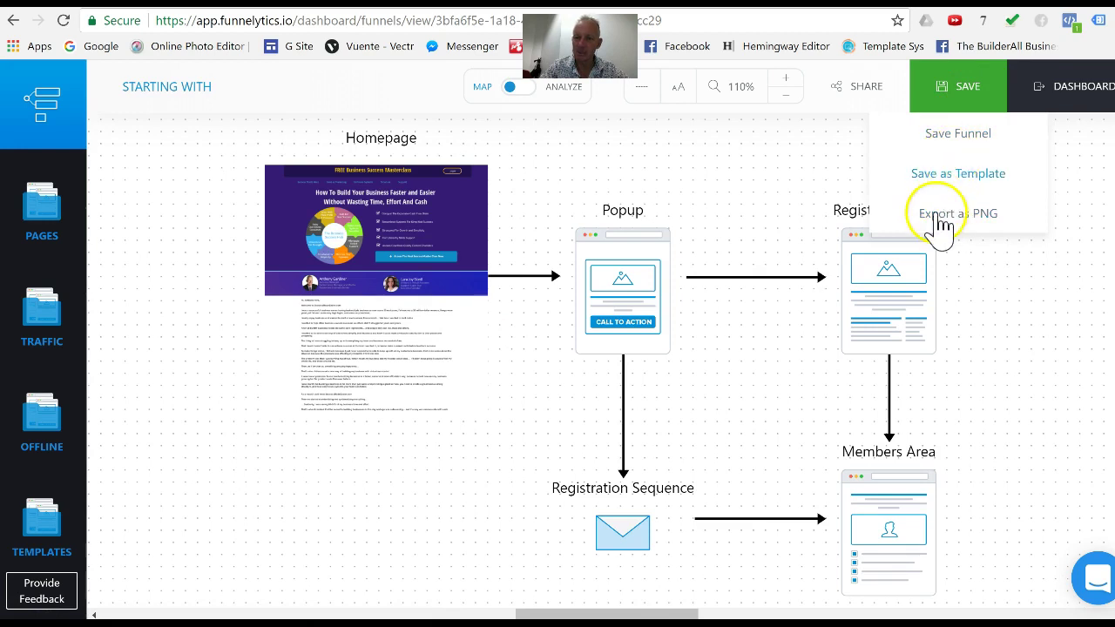
Step: Show the templates sidebar and the Save Funnel, Save as Template and Export as PNG options
click(54, 533)
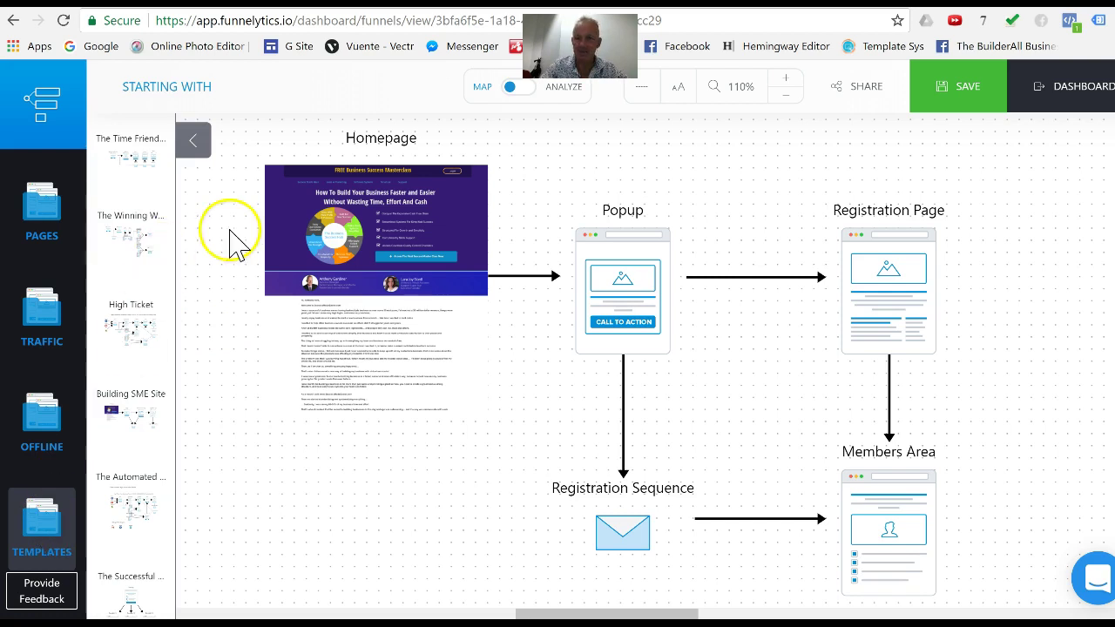
click(968, 92)
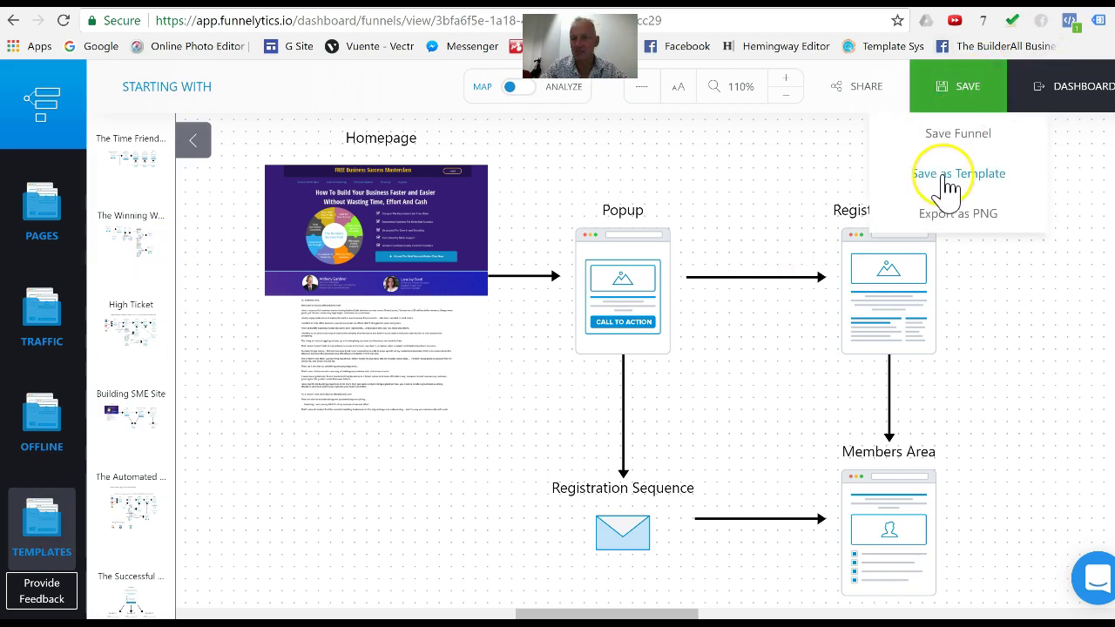